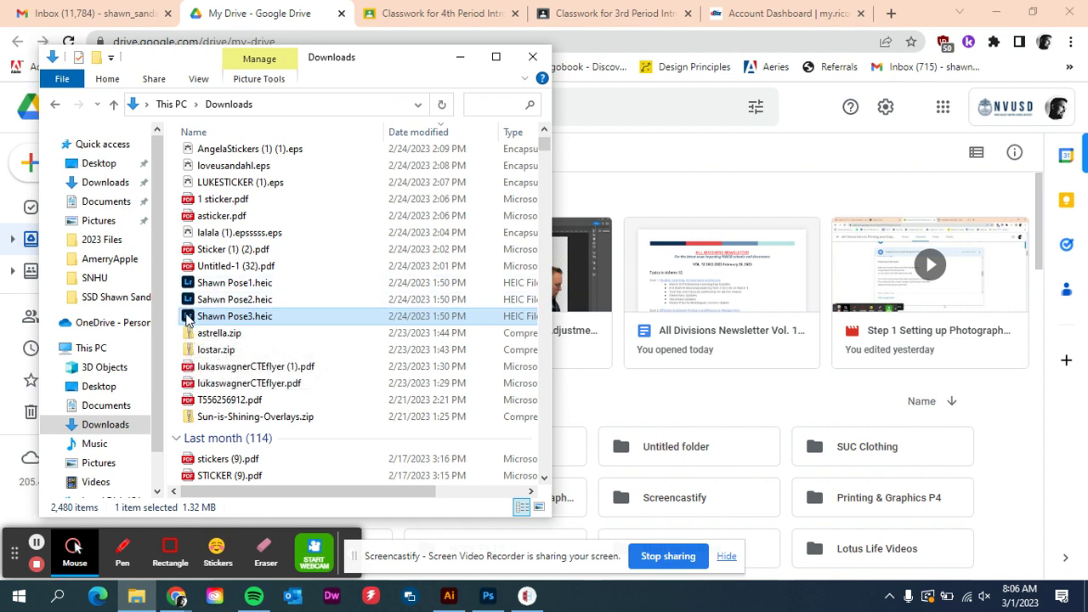
Import Pose3.heic into Lightroom, adding it to the Today Tomorrow Poster album
double_click(188, 316)
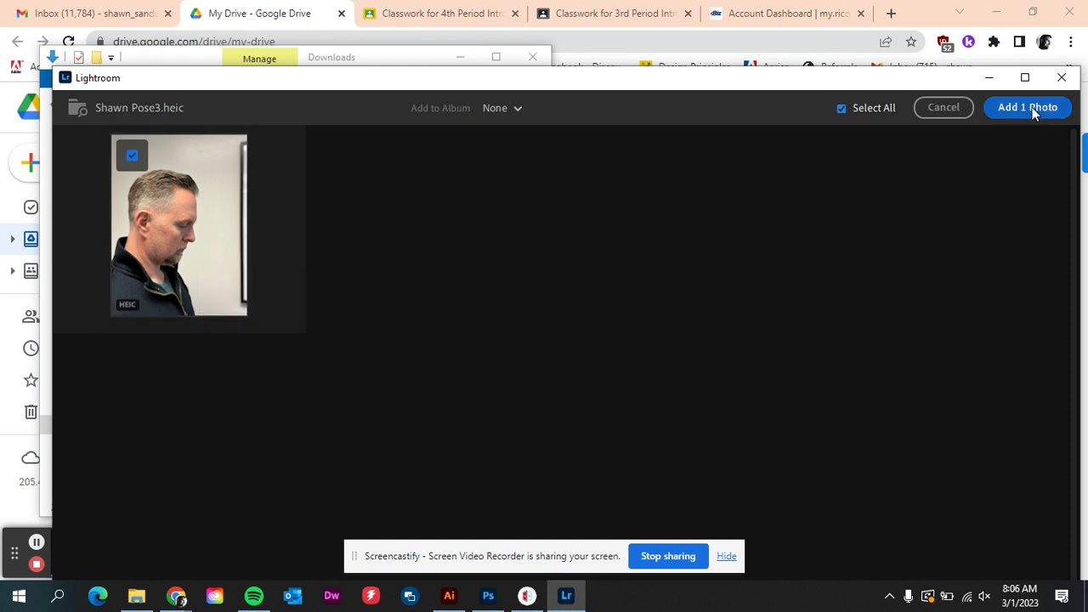
click(511, 106)
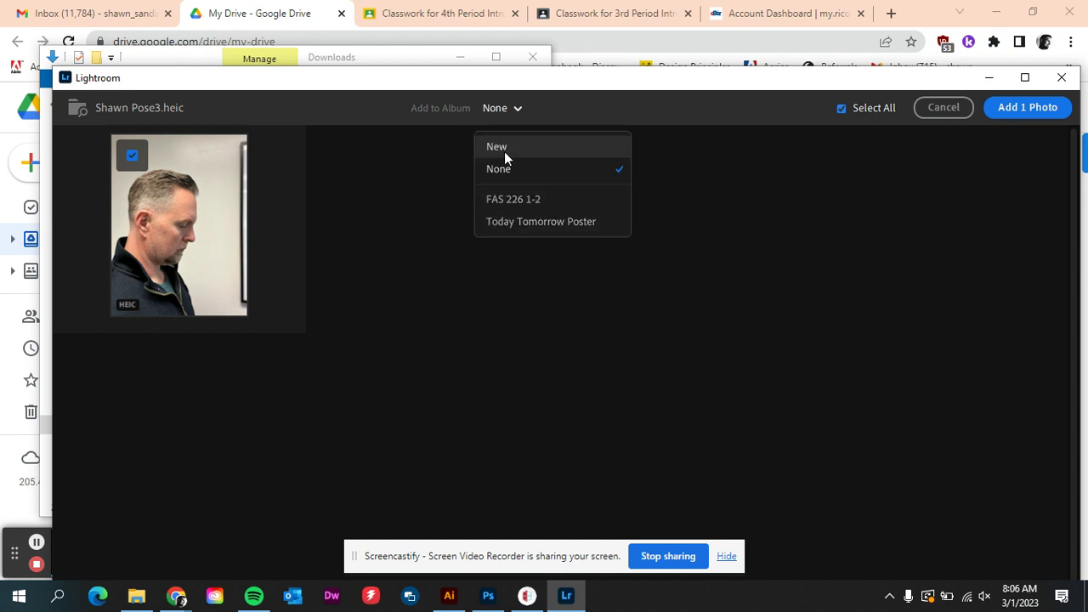
click(500, 221)
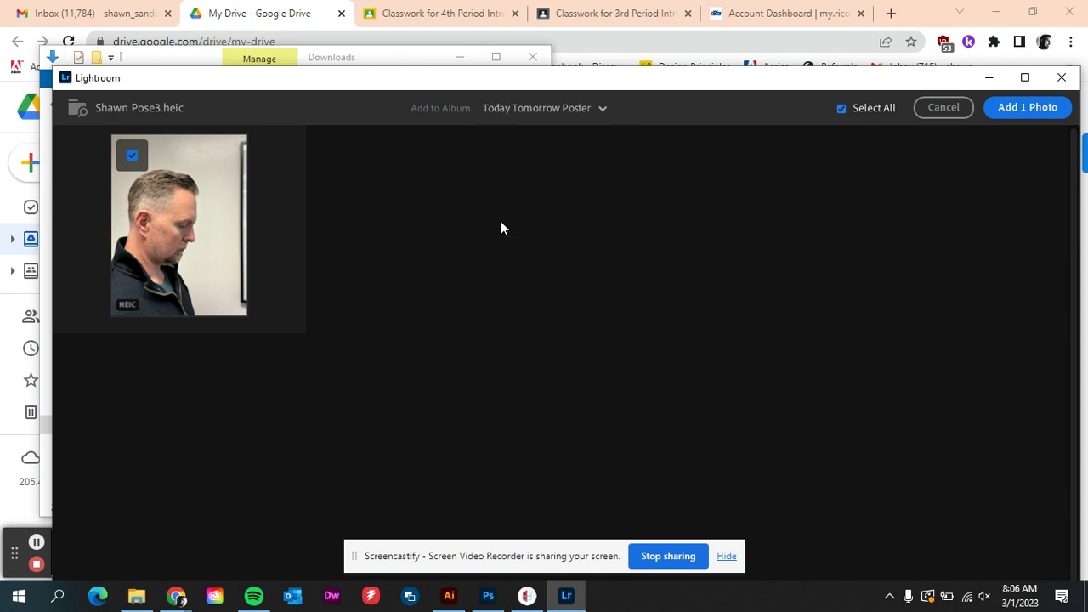
click(1010, 109)
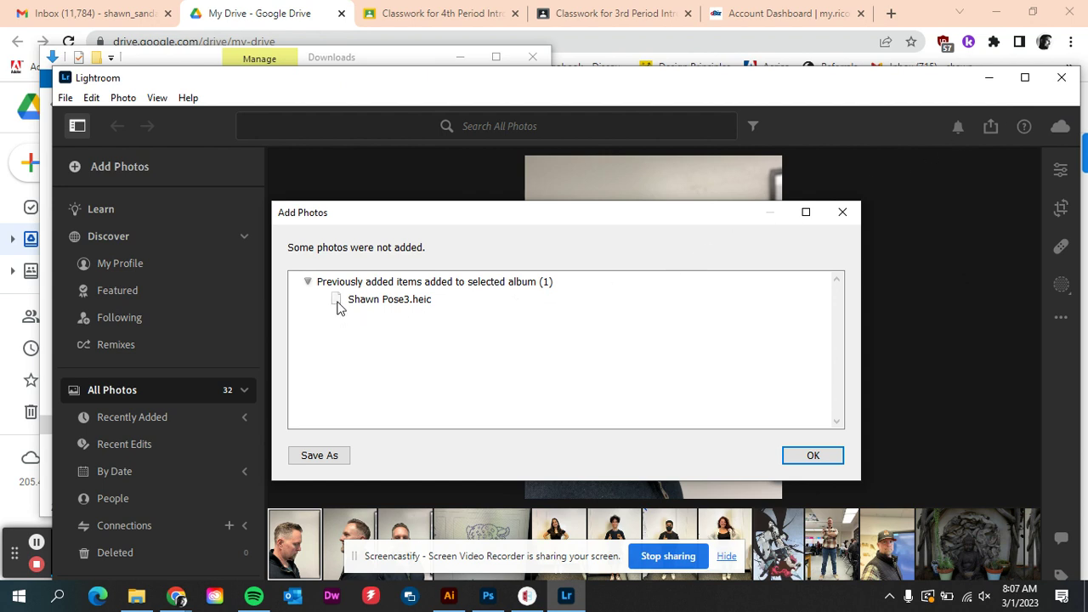
Dismiss the photos-not-added notice without saving its report
click(331, 457)
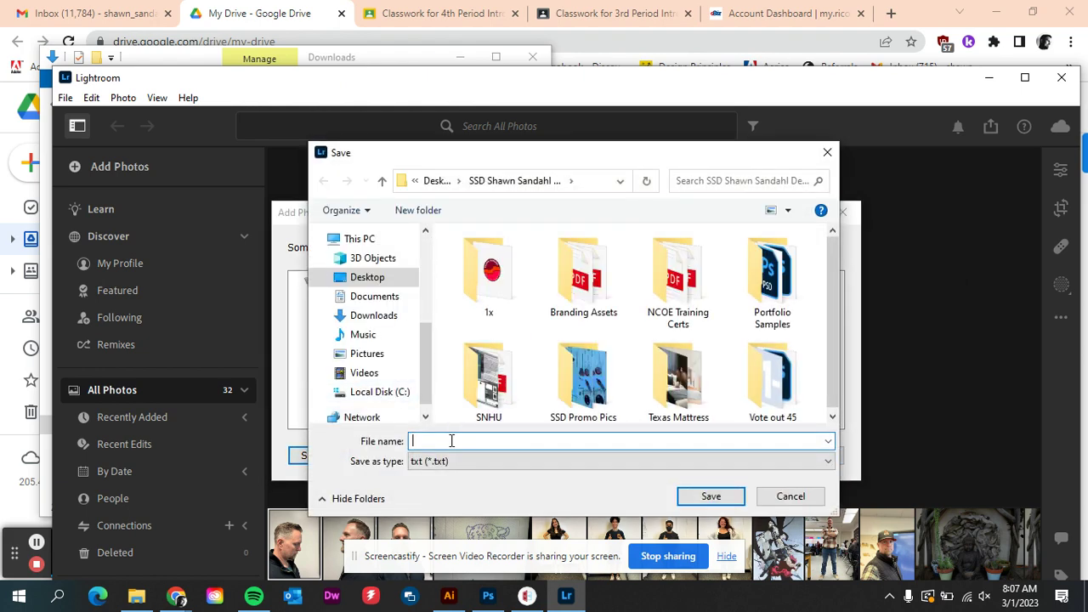
click(789, 500)
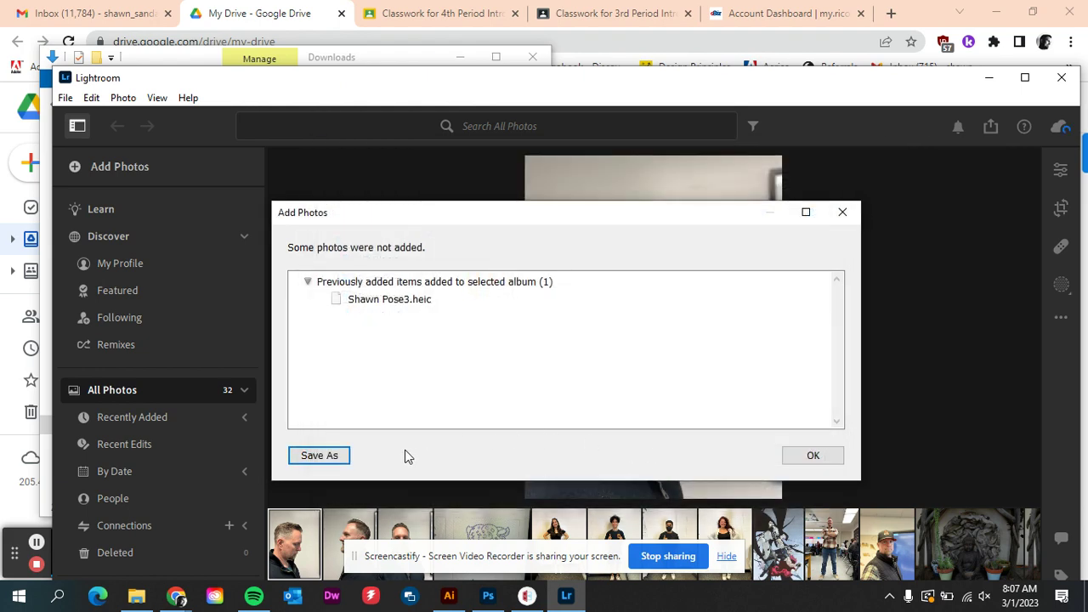
click(813, 457)
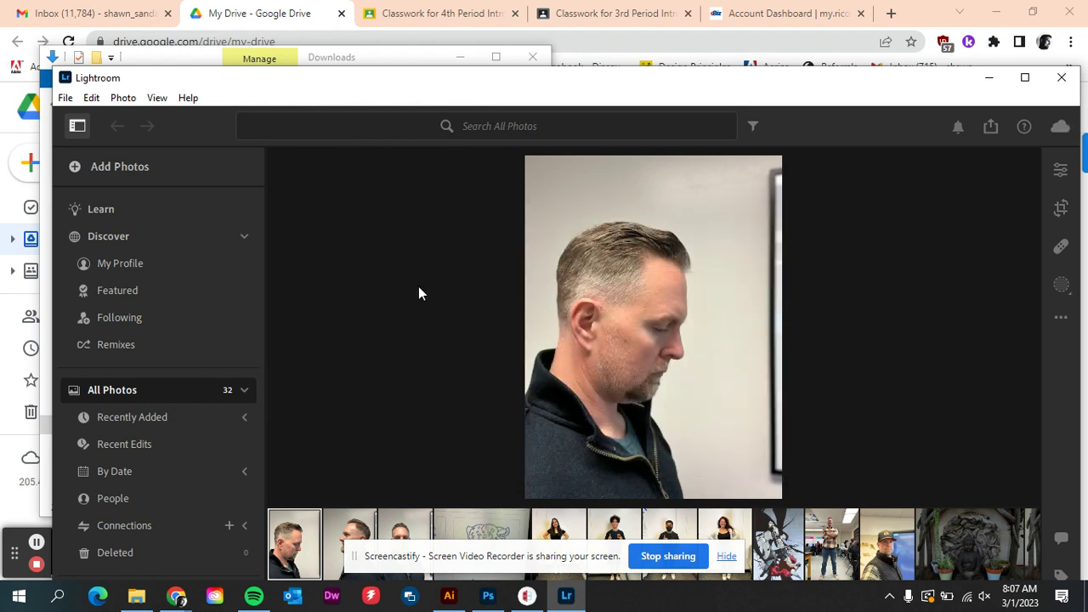
Choose Pose1 and Pose2 from Downloads via Add Photos and send them to import review
key(Right)
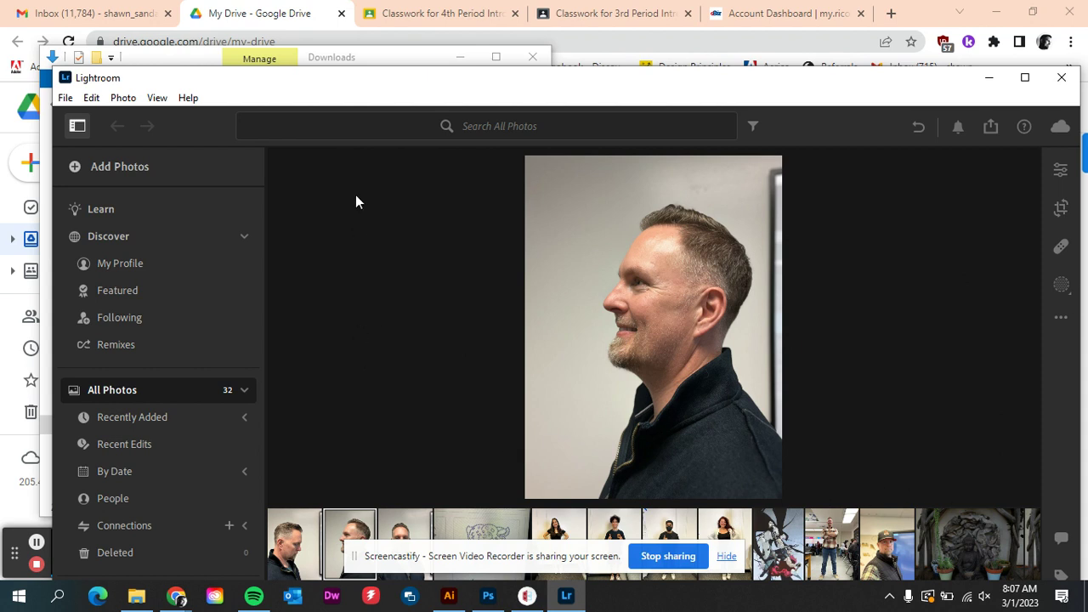
click(66, 101)
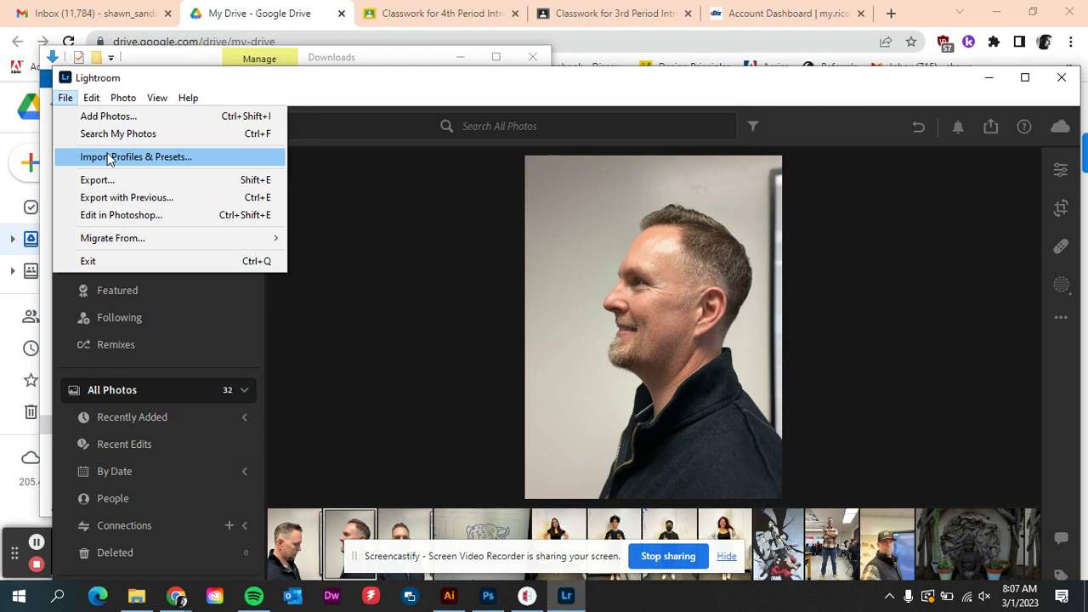
click(108, 116)
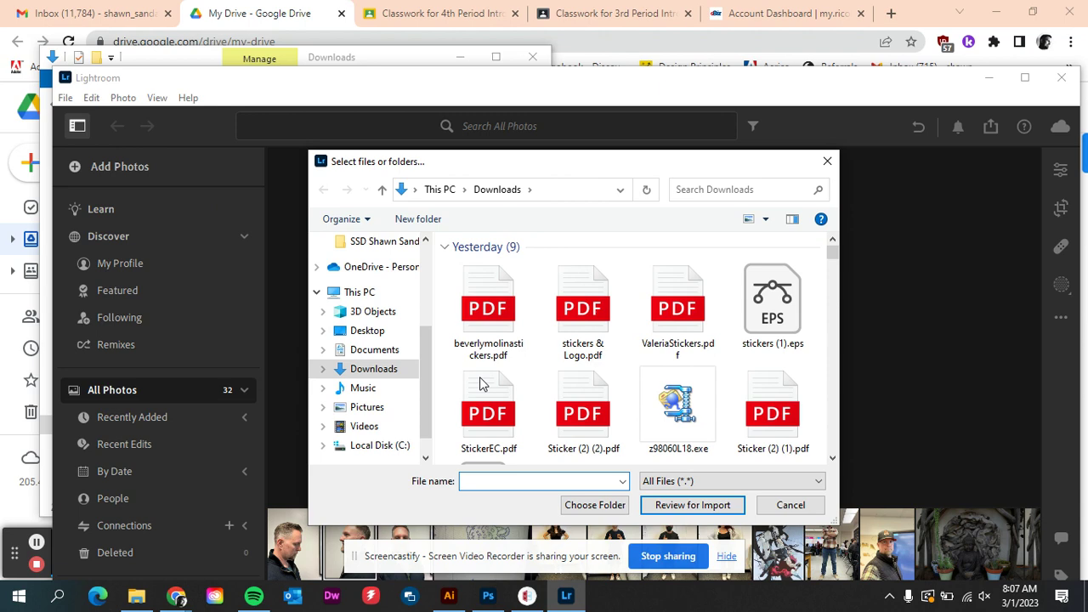
scroll(622, 381, down, 5)
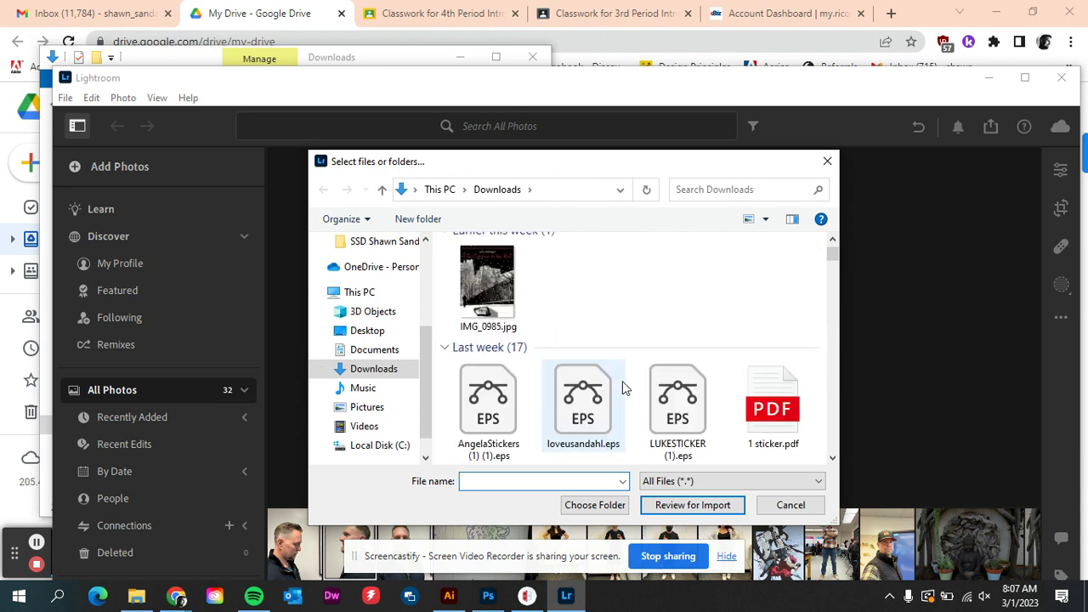
scroll(622, 381, down, 1)
scroll(622, 388, down, 1)
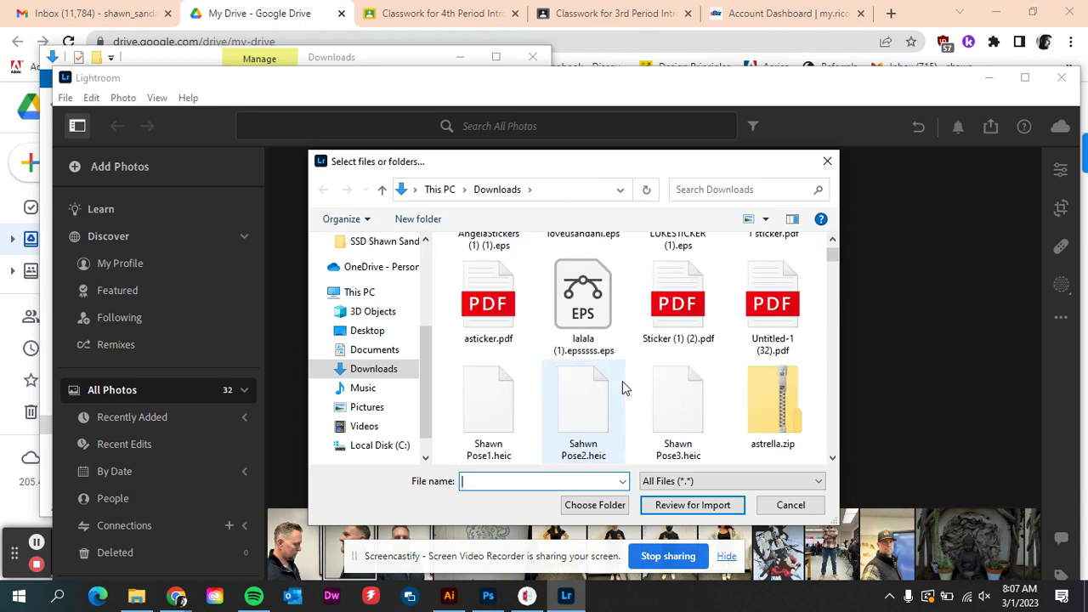
click(470, 404)
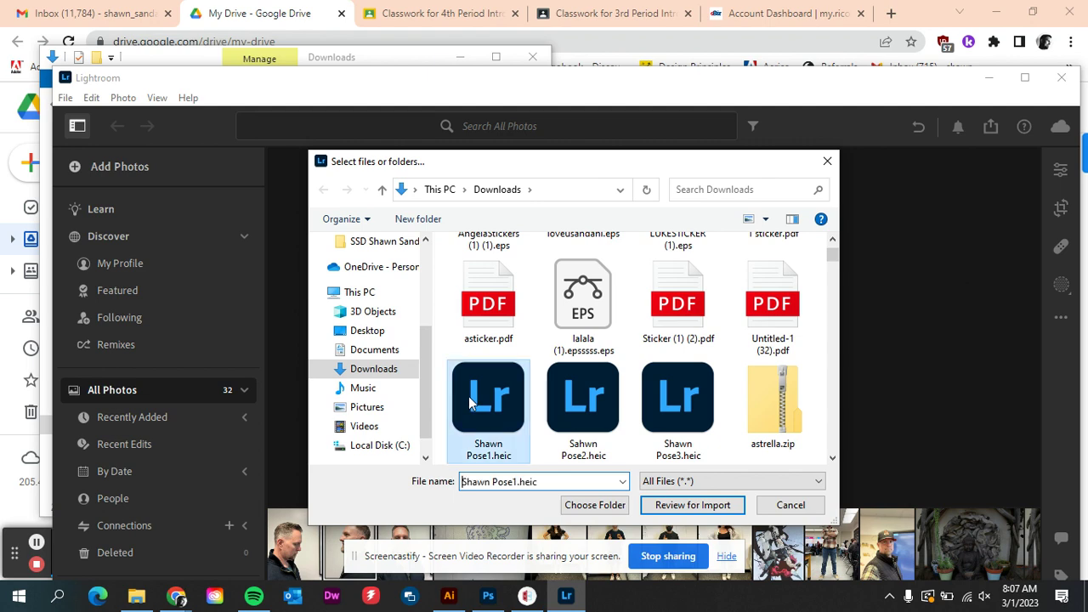
ctrl+click(593, 423)
click(705, 507)
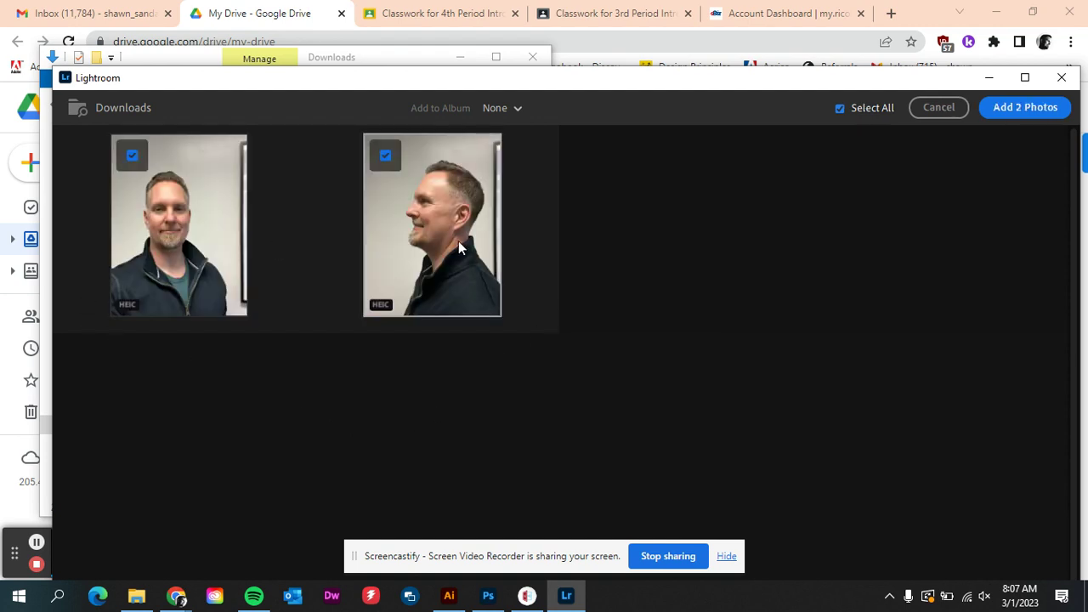
Add the two photos to the Today Tomorrow Poster album and dismiss the not-added notice
click(516, 108)
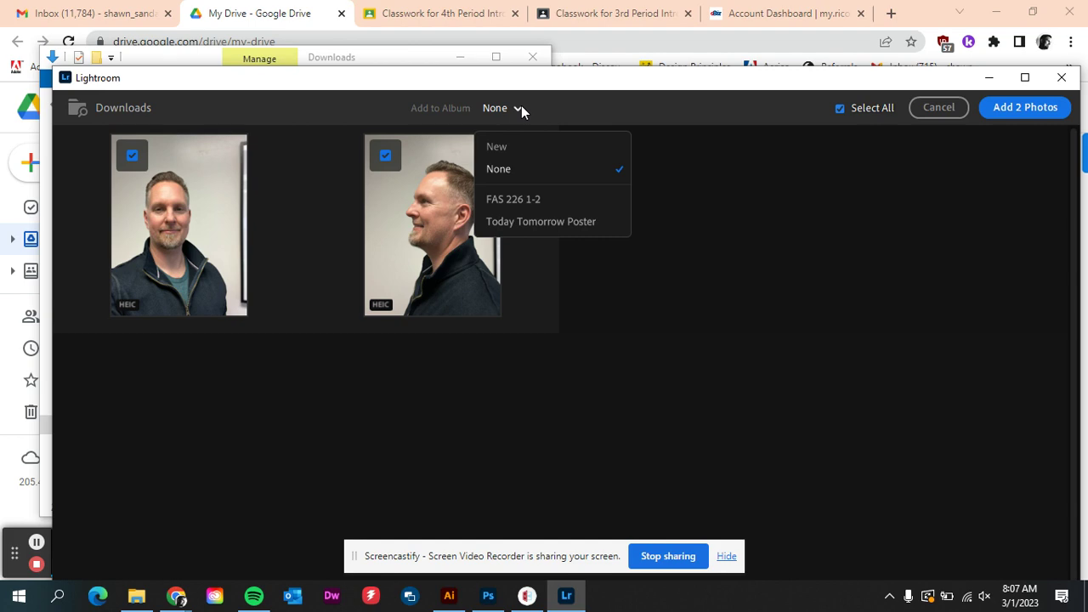
click(536, 221)
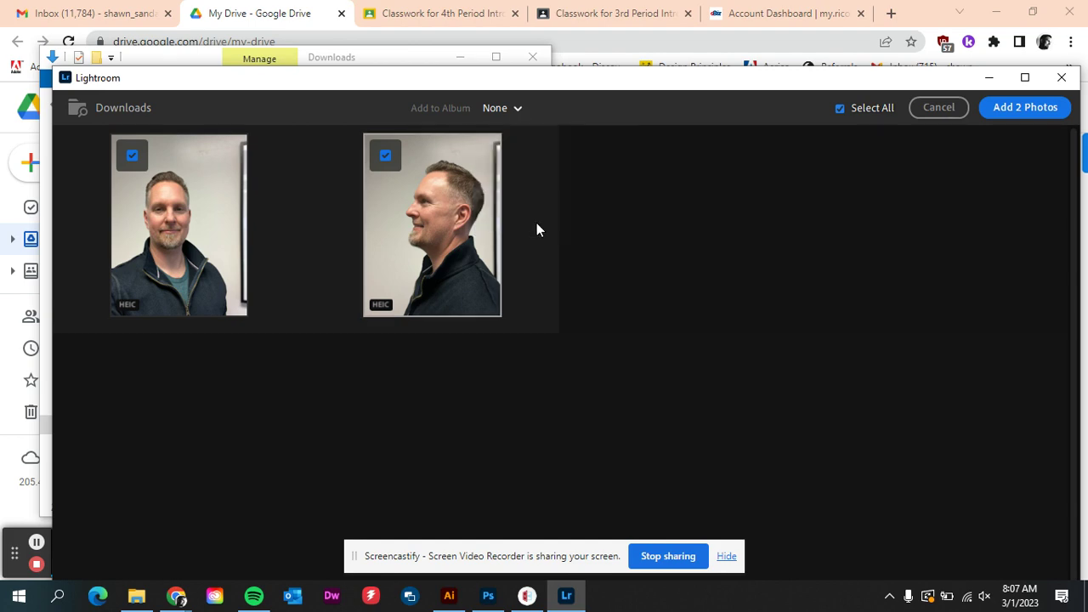
click(1020, 115)
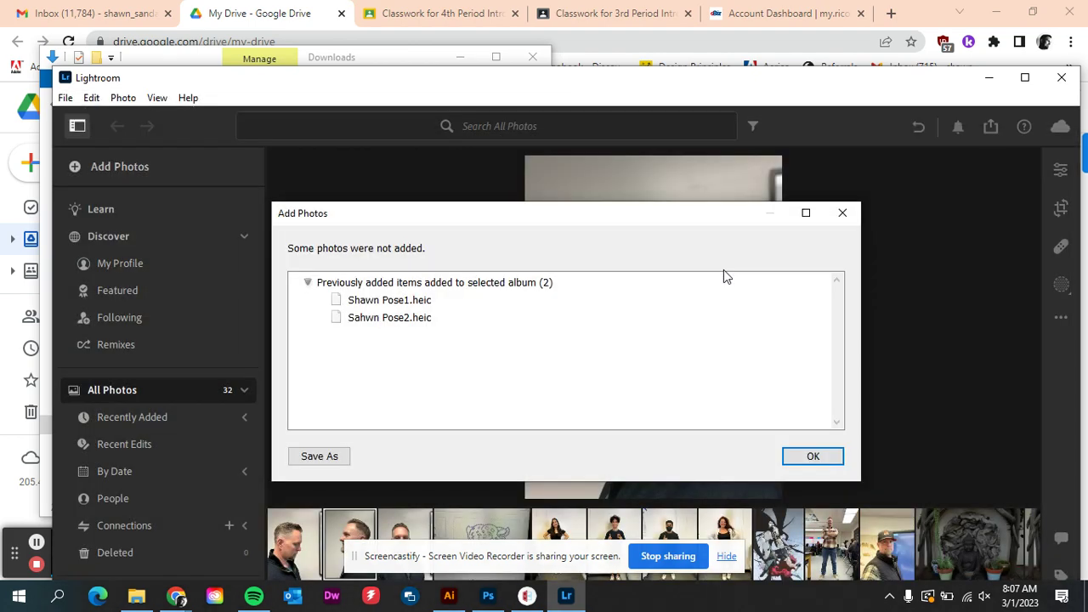
click(813, 457)
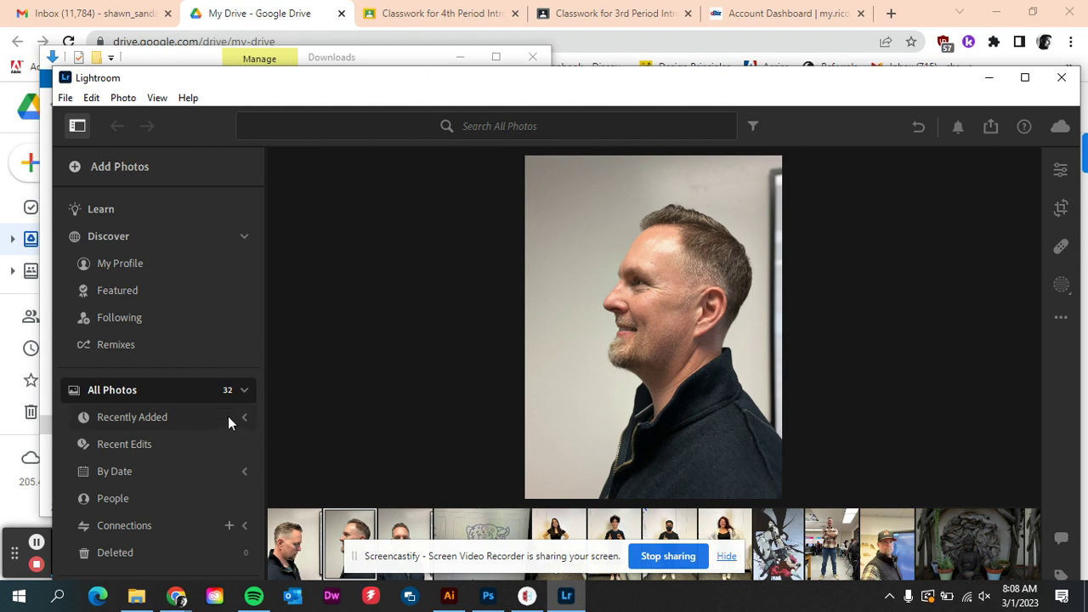
Select the first three filmstrip photos, bring up their actions list, then dismiss it
scroll(163, 326, down, 1)
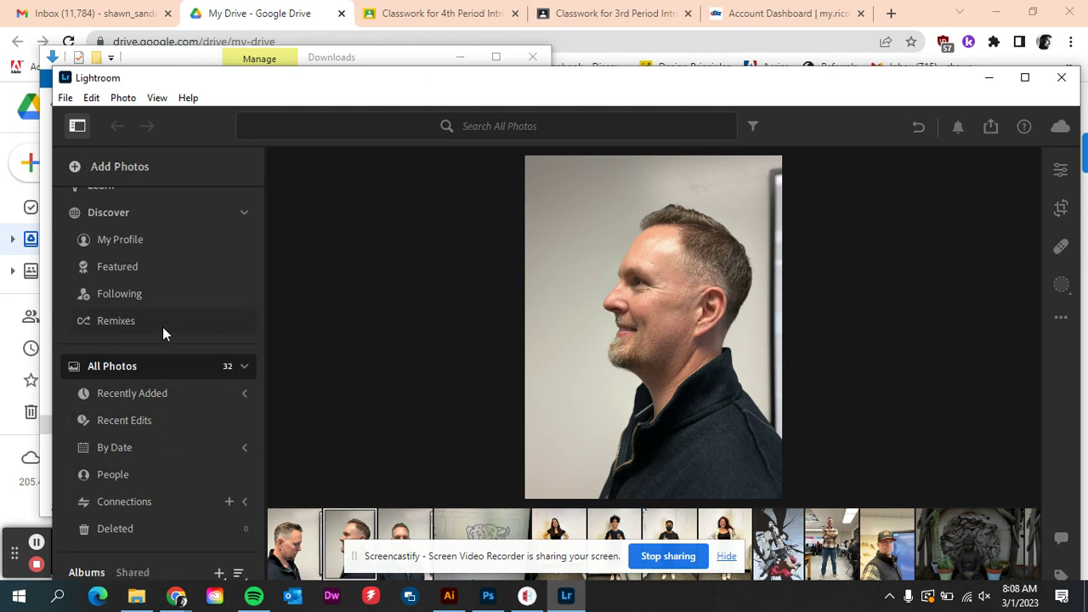
click(289, 534)
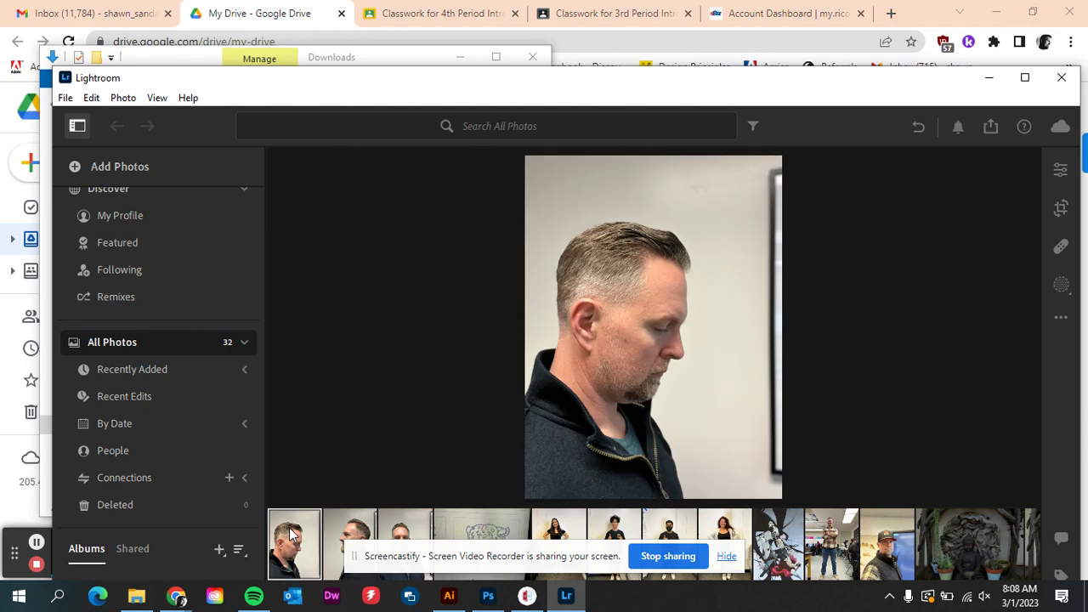
click(727, 557)
shift+click(403, 551)
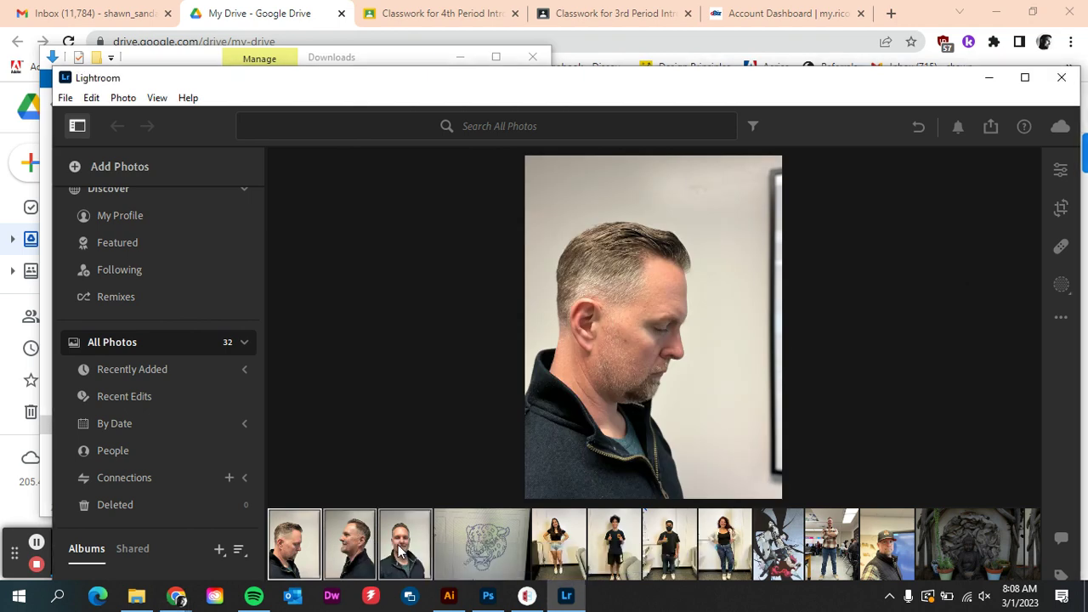
right_click(403, 551)
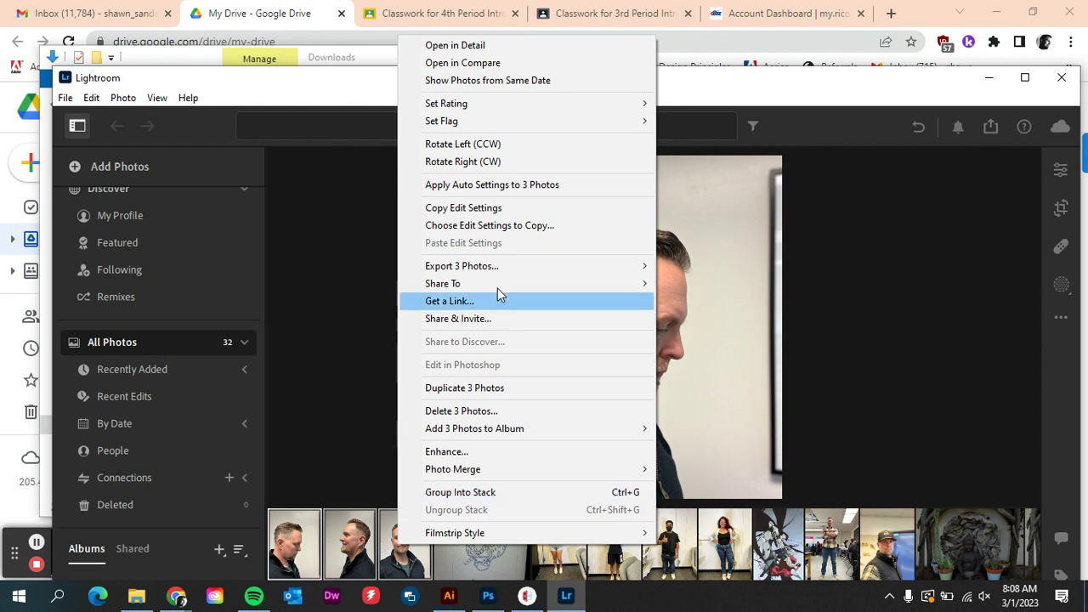
mouse_move(503, 269)
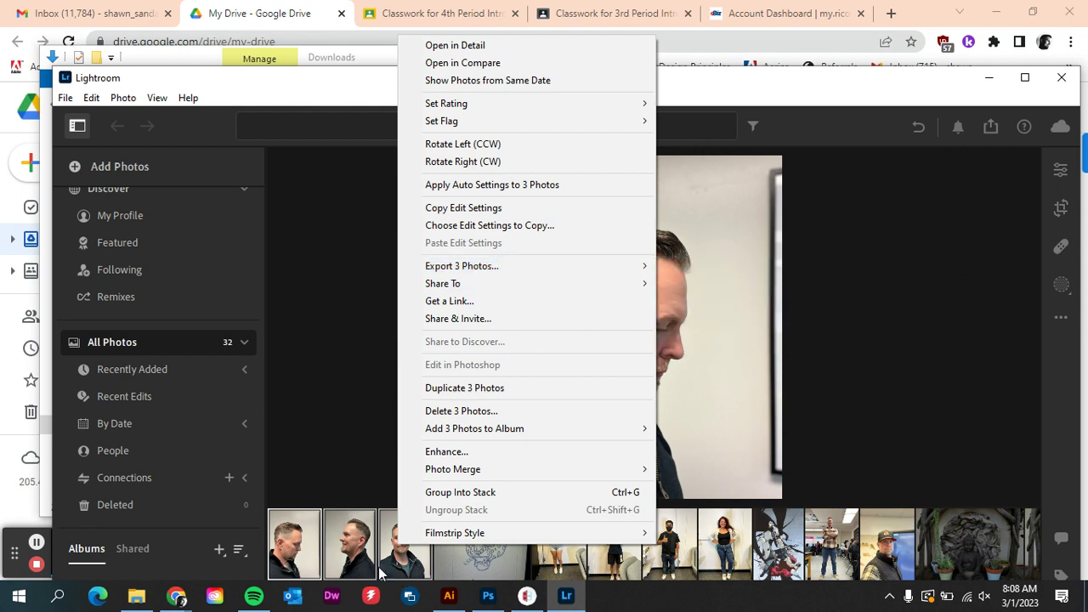
click(323, 455)
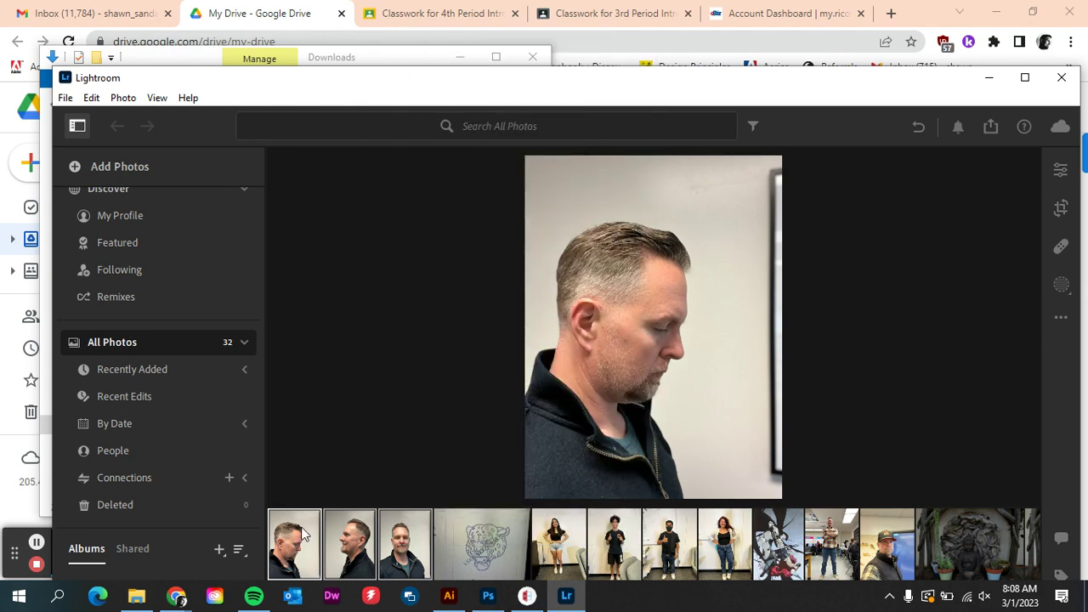
Reselect the three portrait photos and show the Export 3 Photos choices
click(437, 545)
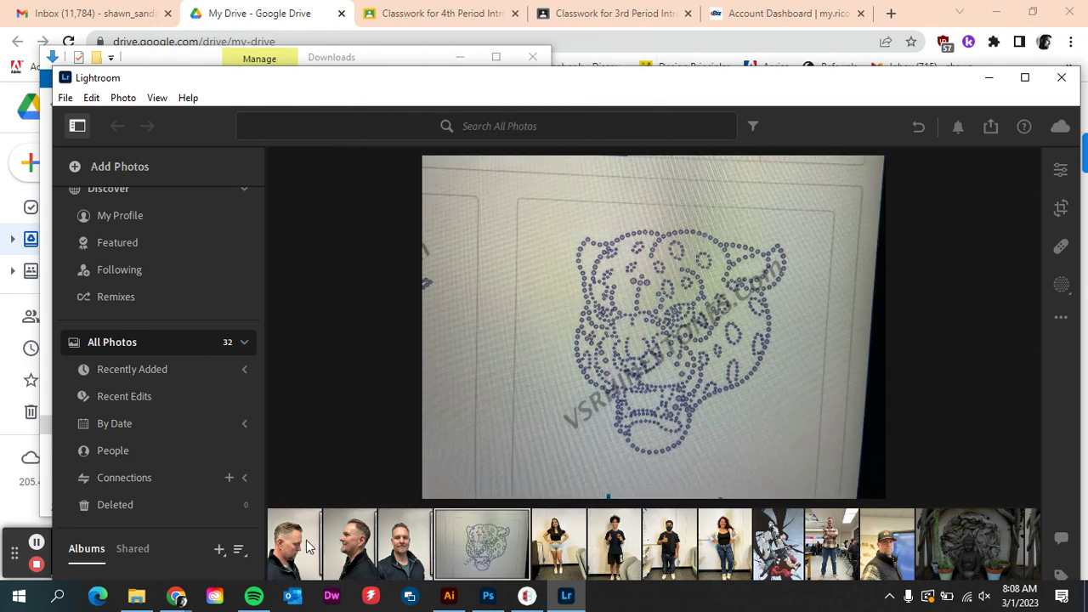
click(302, 544)
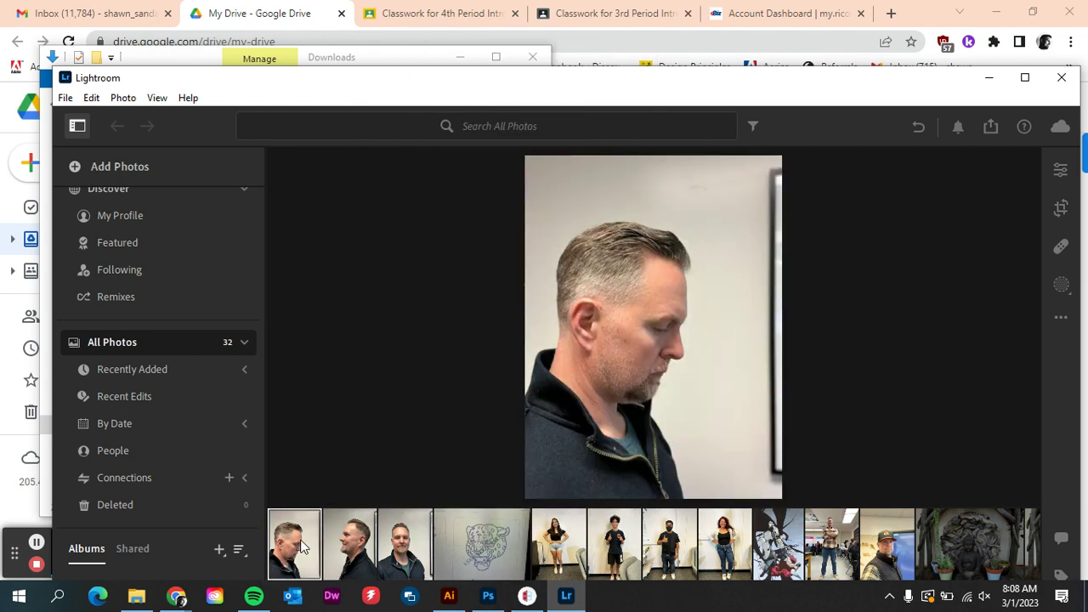
shift+click(416, 547)
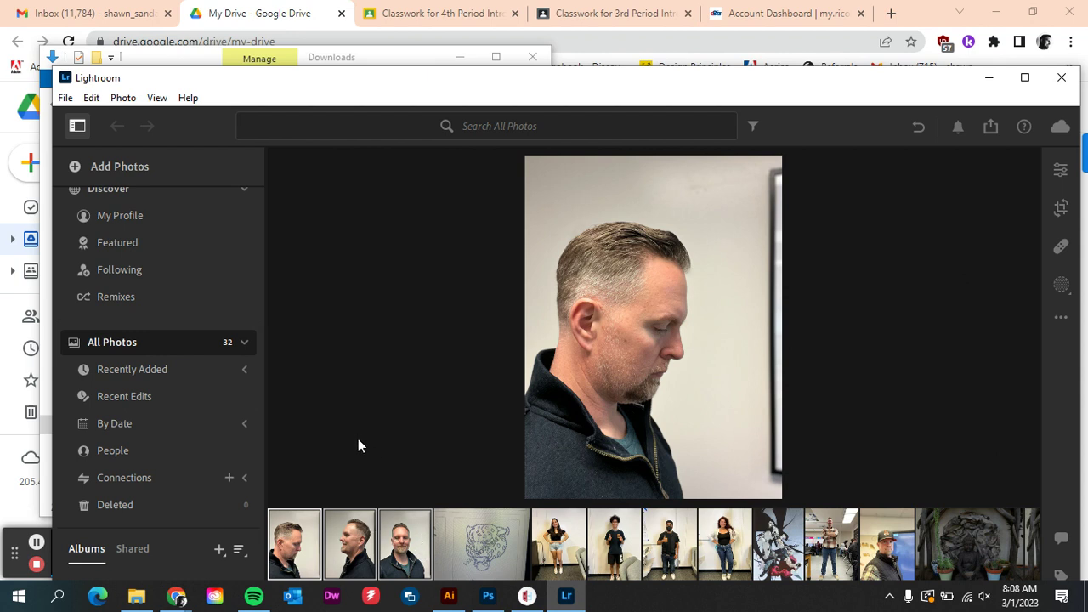
right_click(351, 538)
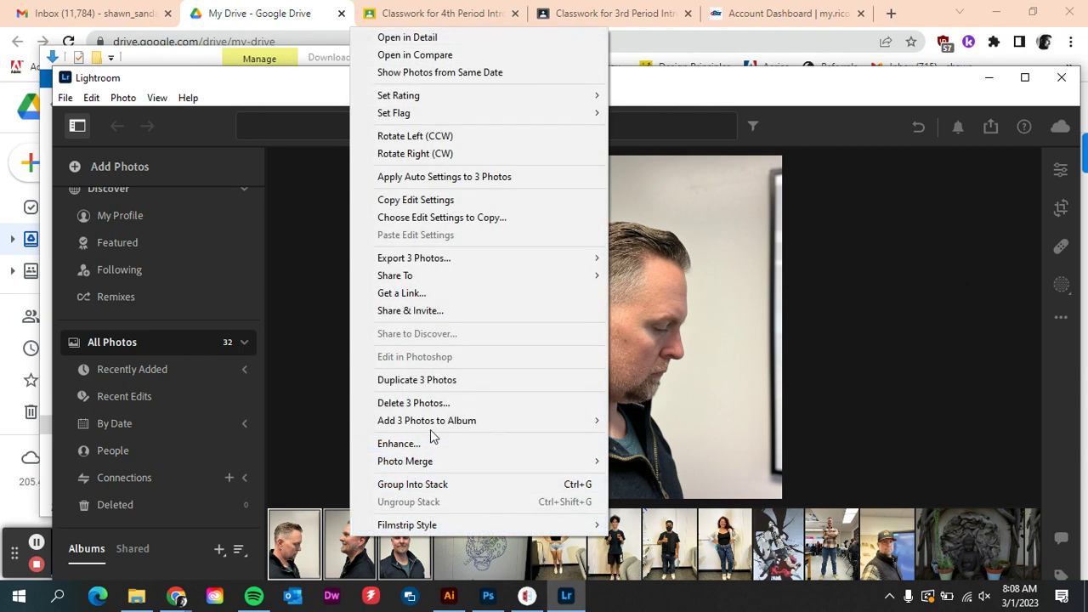
mouse_move(446, 258)
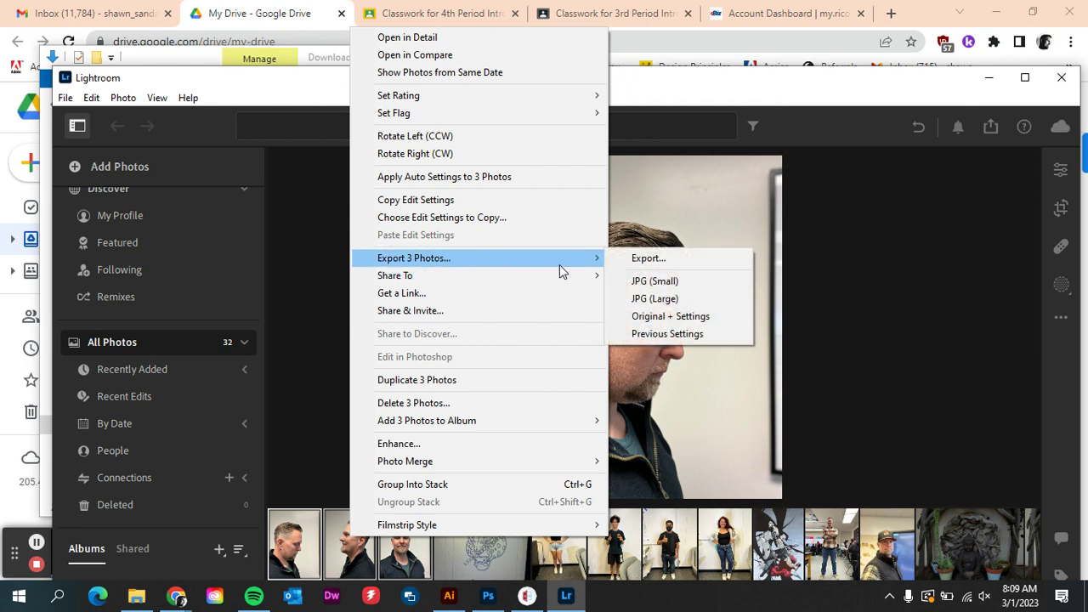
Export the three portraits as JPG (Large) into Documents\Today Tomorrow Poster
click(672, 299)
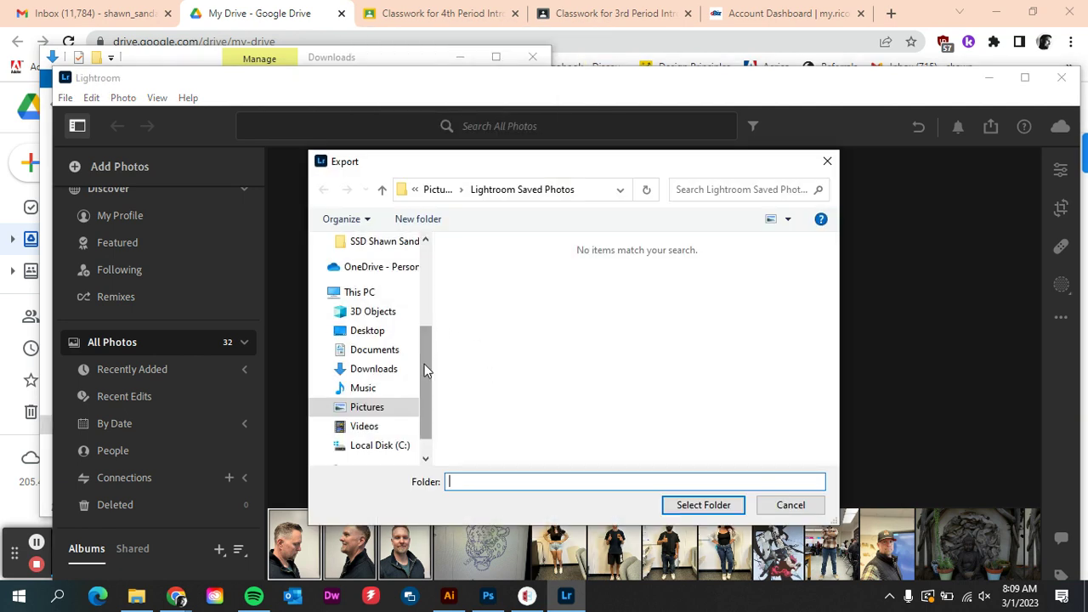
click(378, 330)
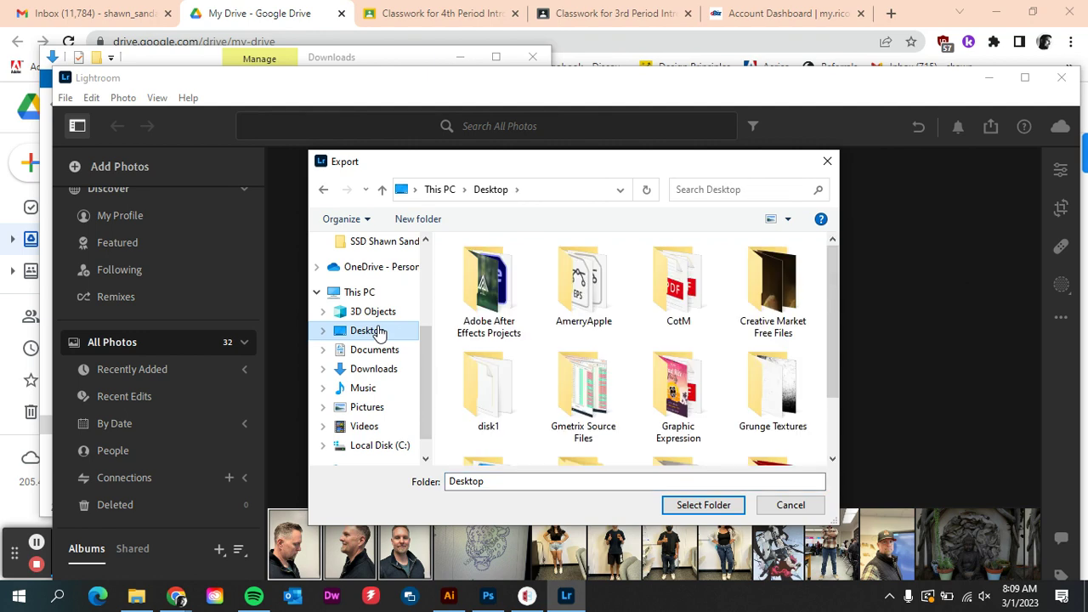
click(389, 352)
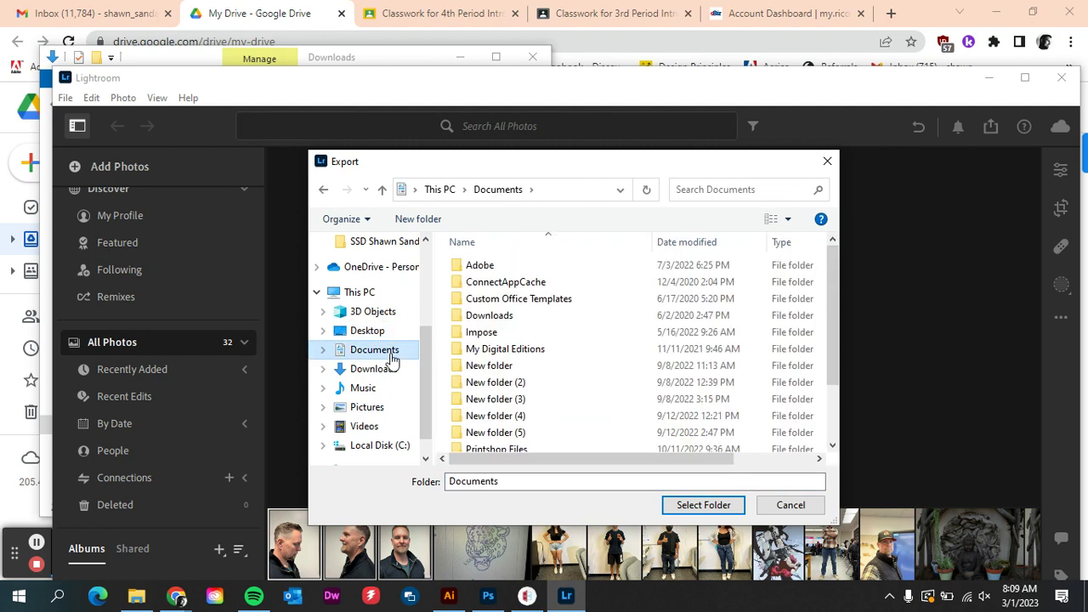
scroll(559, 375, down, 1)
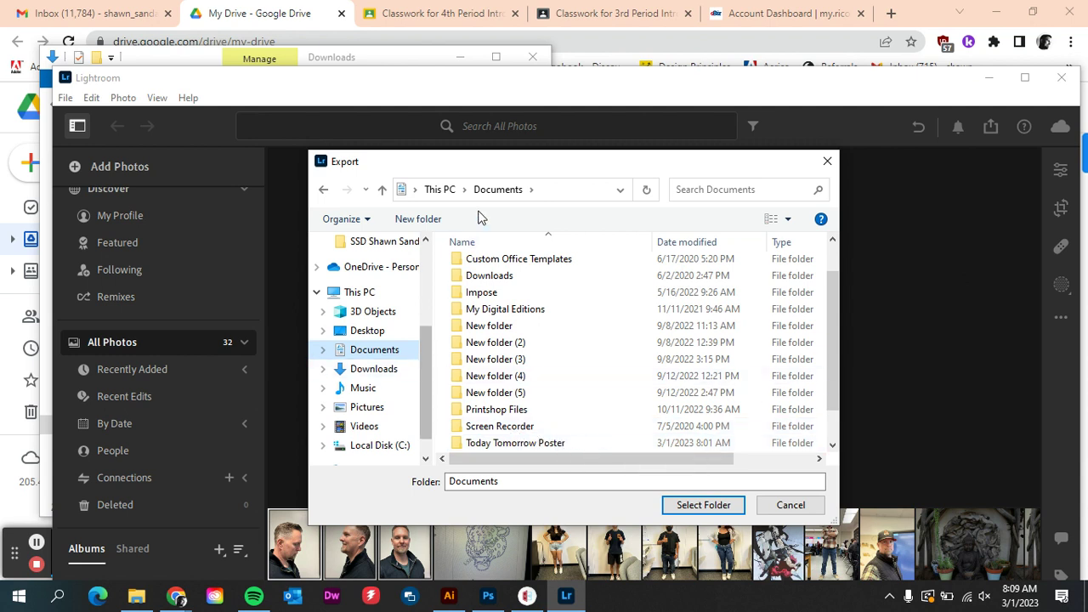
click(528, 445)
click(687, 505)
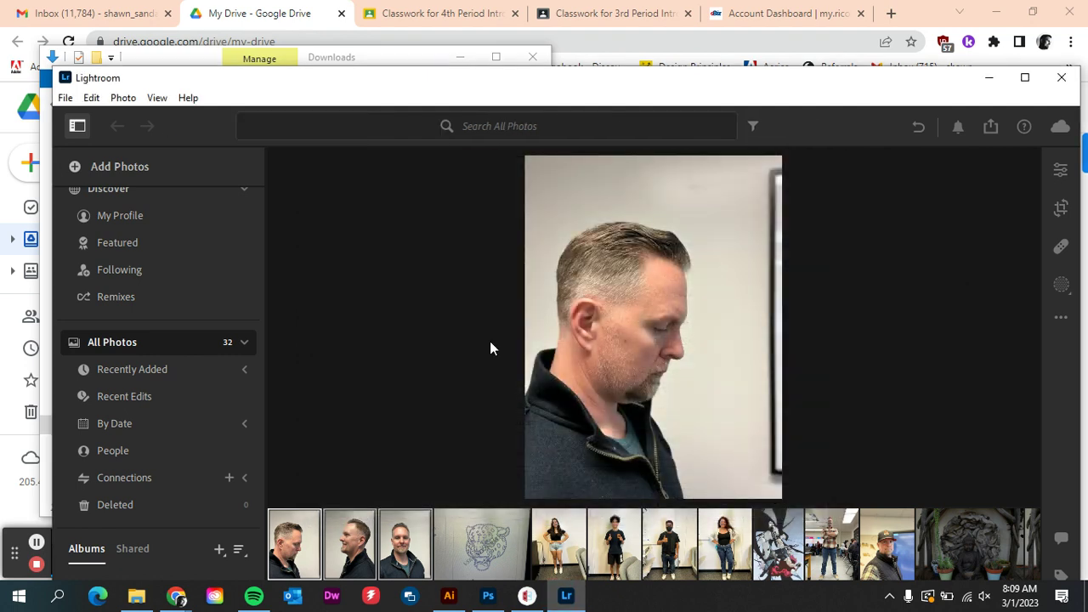
Check Documents\Today Tomorrow Poster in File Explorer for the three JPGs, then close Explorer
click(995, 81)
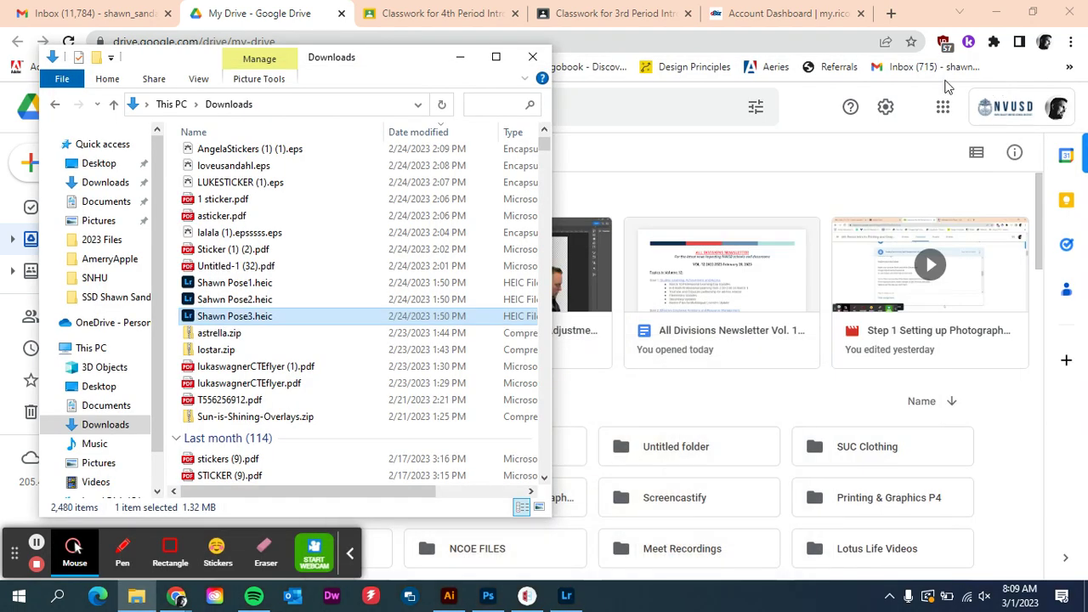
click(107, 202)
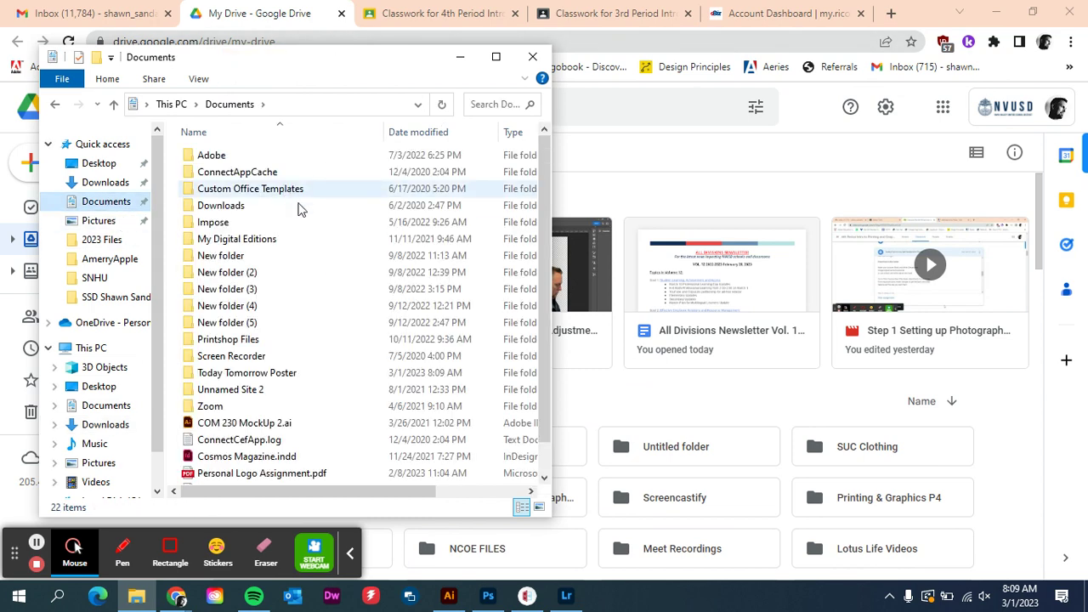
double_click(261, 377)
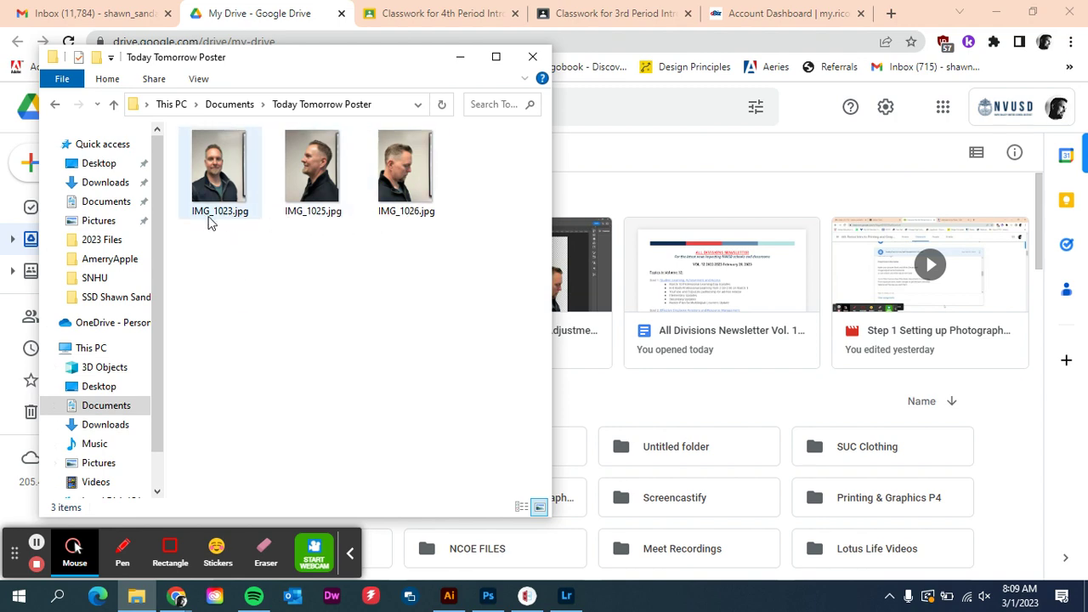
click(532, 57)
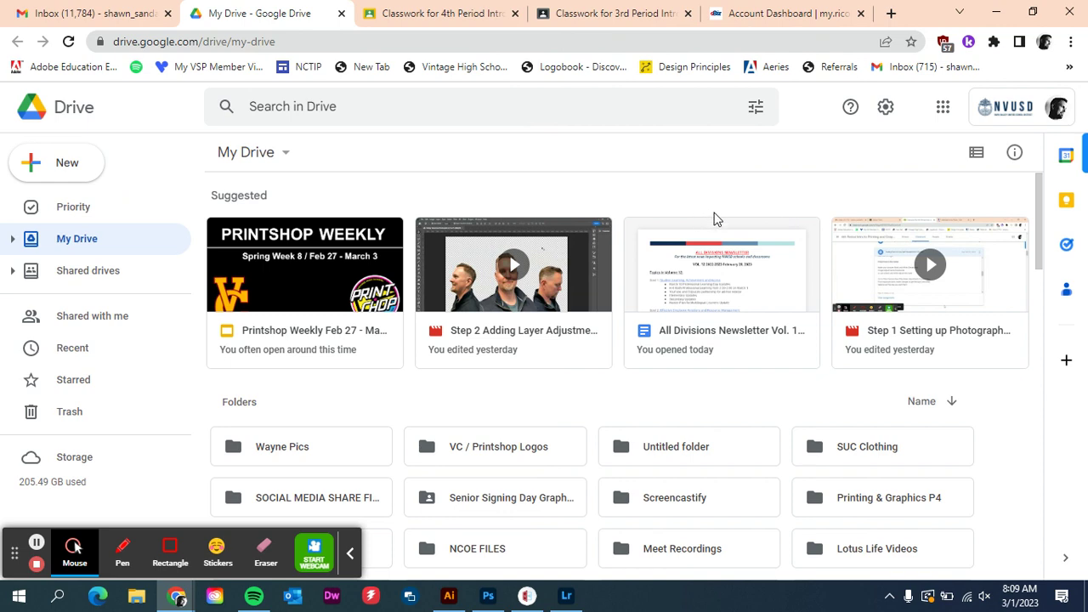
Bring Photoshop's Today Tomorrow Poster document forward, closing the File menu unused
mouse_move(487, 600)
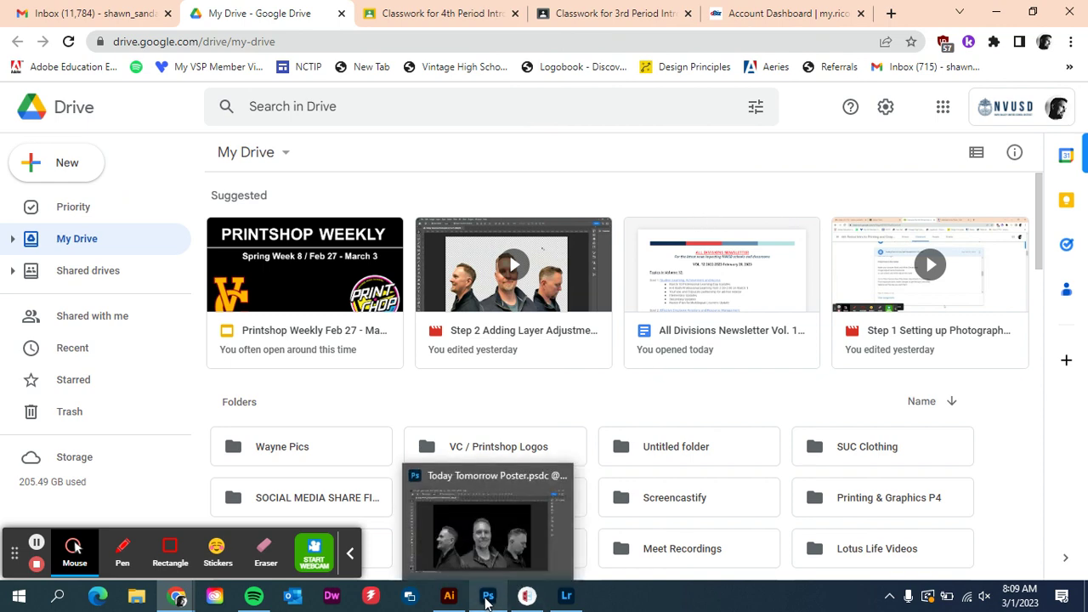
click(487, 600)
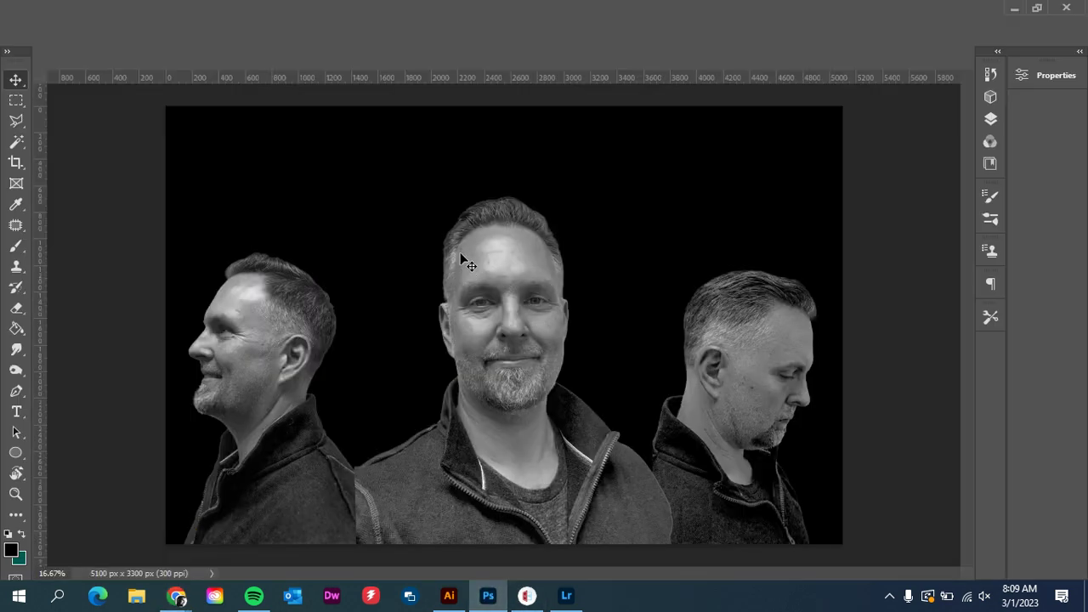
click(35, 10)
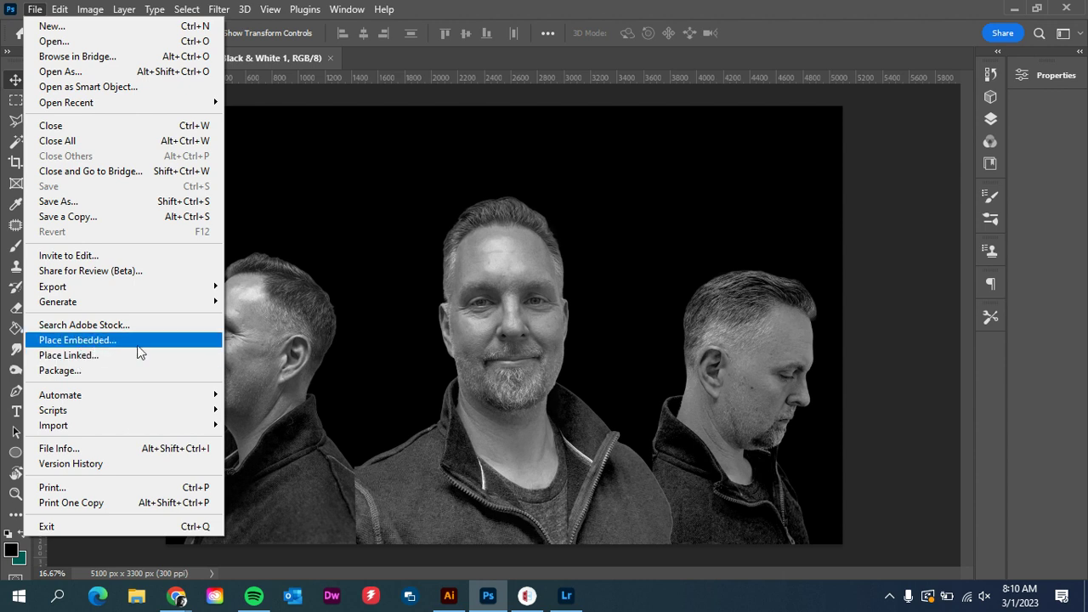
click(290, 150)
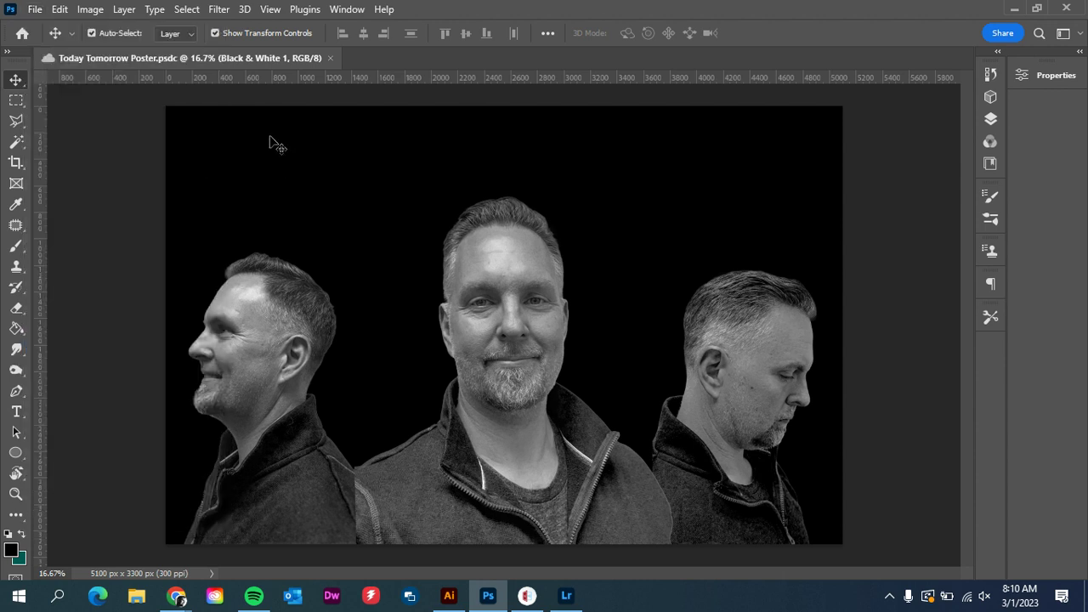
Switch back to Chrome's Google Drive My Drive page using Alt+Tab and the taskbar preview
key(alt+Tab)
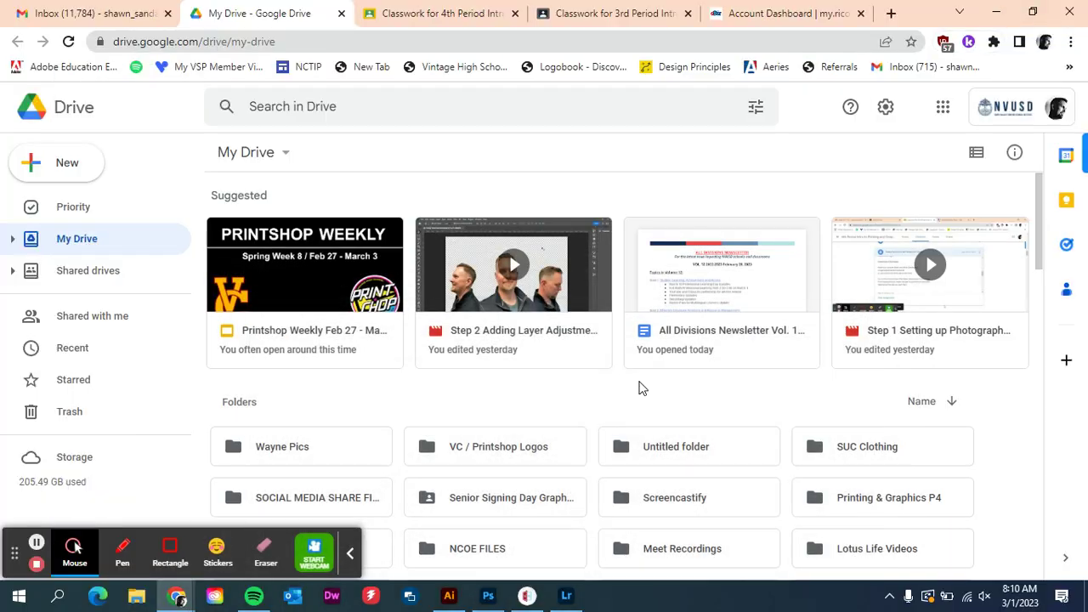
mouse_move(175, 600)
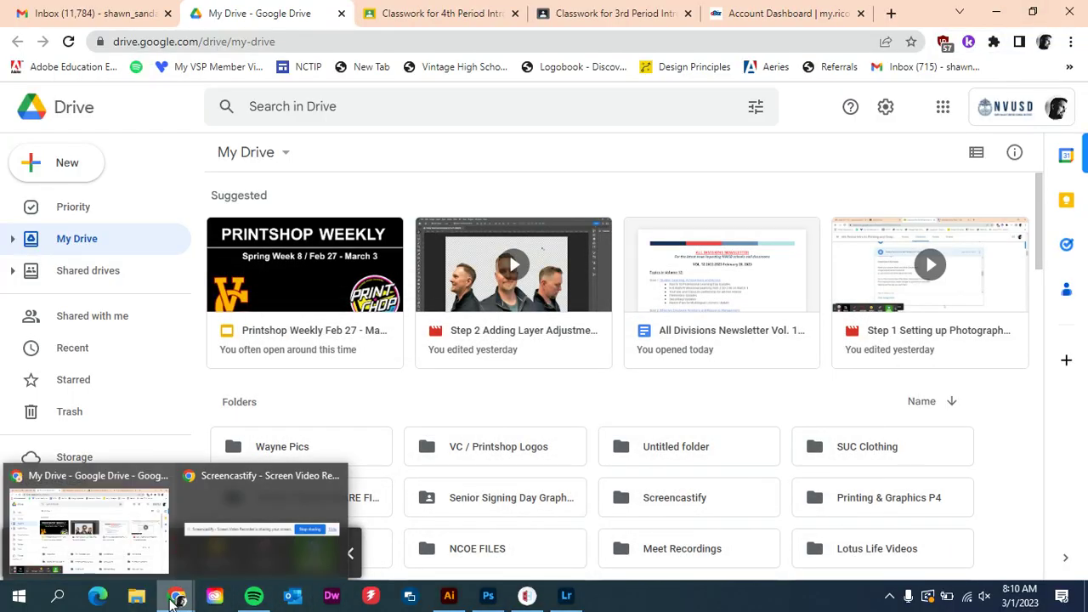
click(294, 541)
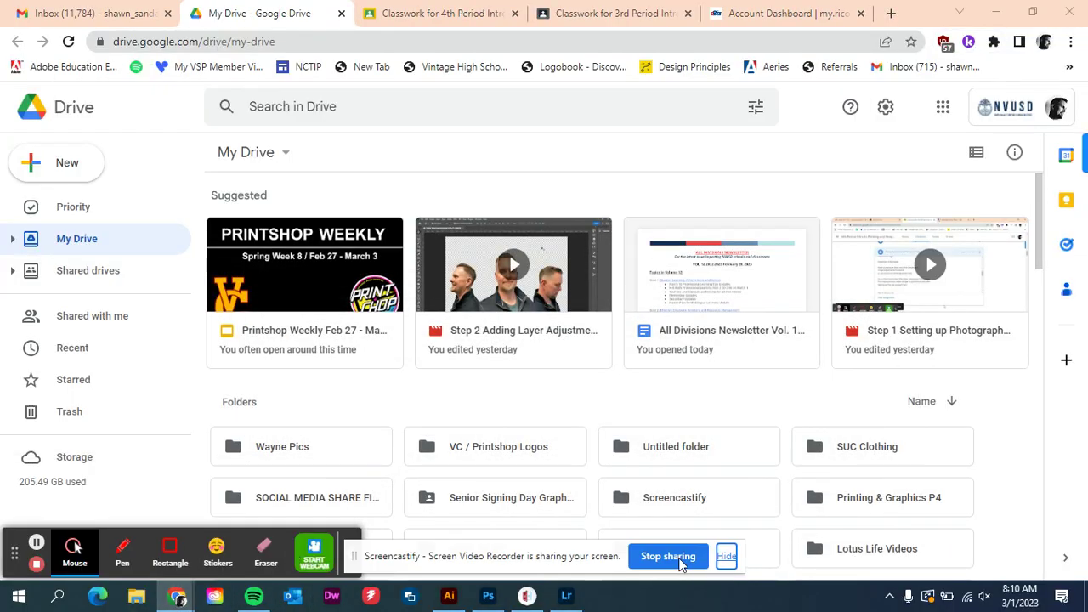